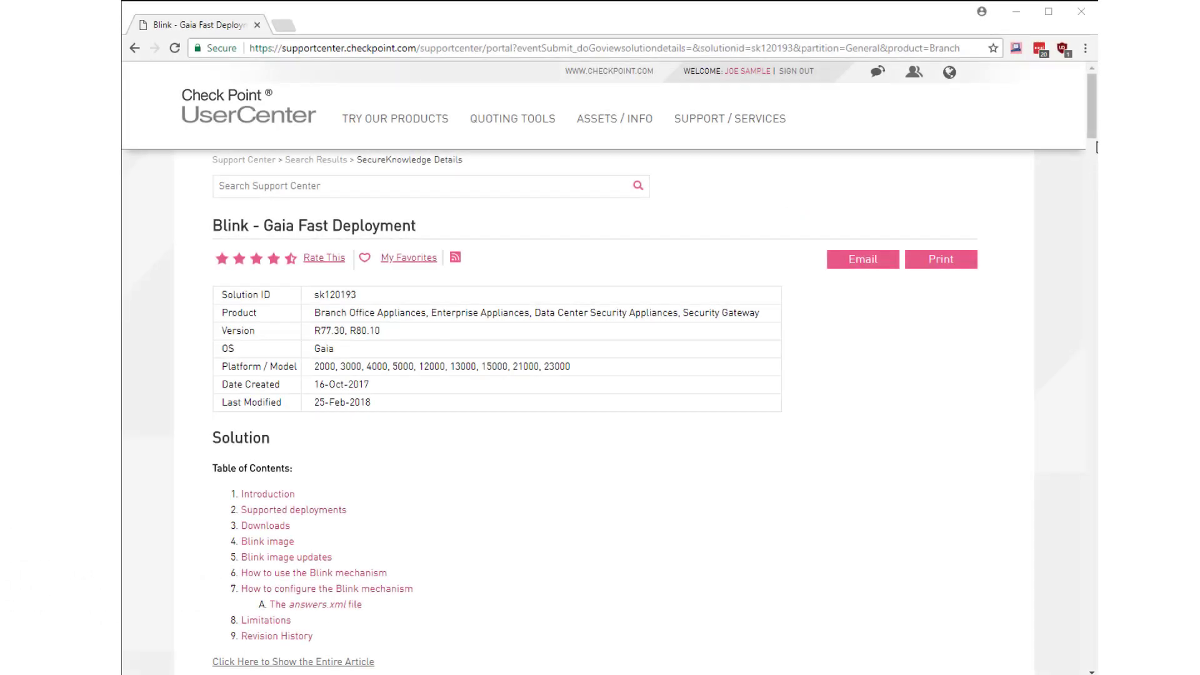
- Scroll the sk120193 Blink article down to its (3) Downloads section
{"action": "scroll", "coordinate": [1092, 130], "scroll_direction": "down", "scroll_amount": 20}
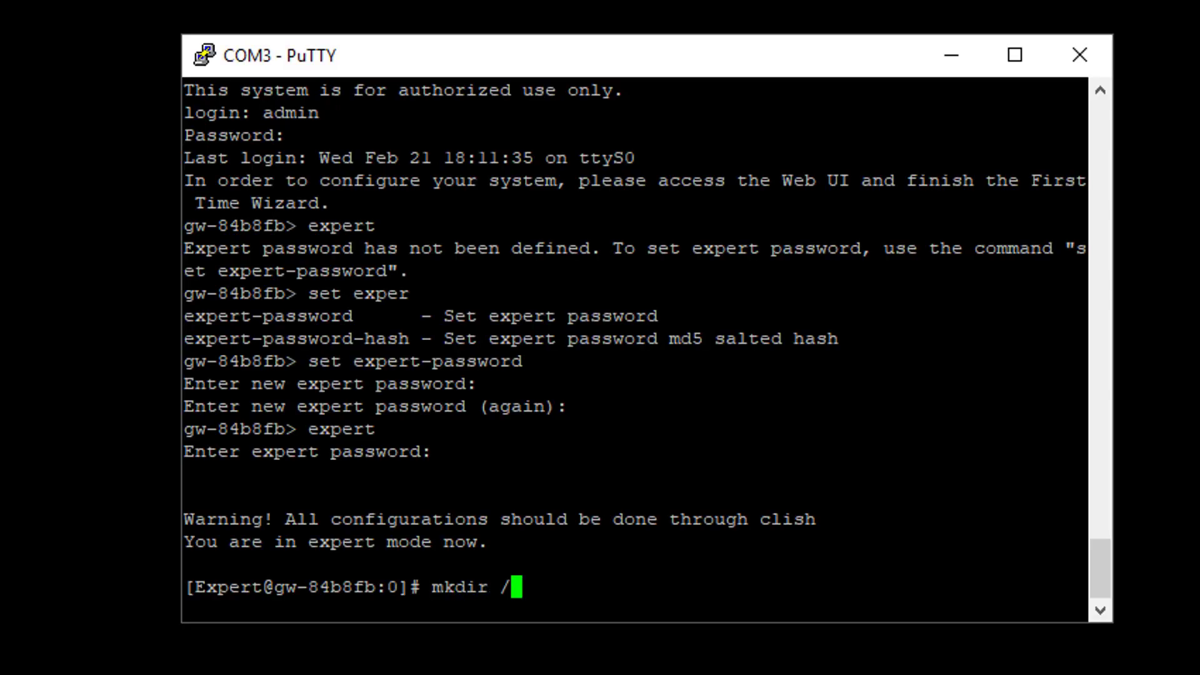
- Create /var/log/MyDir and /mnt/usb, then mount the USB drive /dev/sdb1 at /mnt/usb as vfat
{"action": "type", "text": "yDir"}
{"action": "key", "text": "Return"}
{"action": "type", "text": "mkdir "}
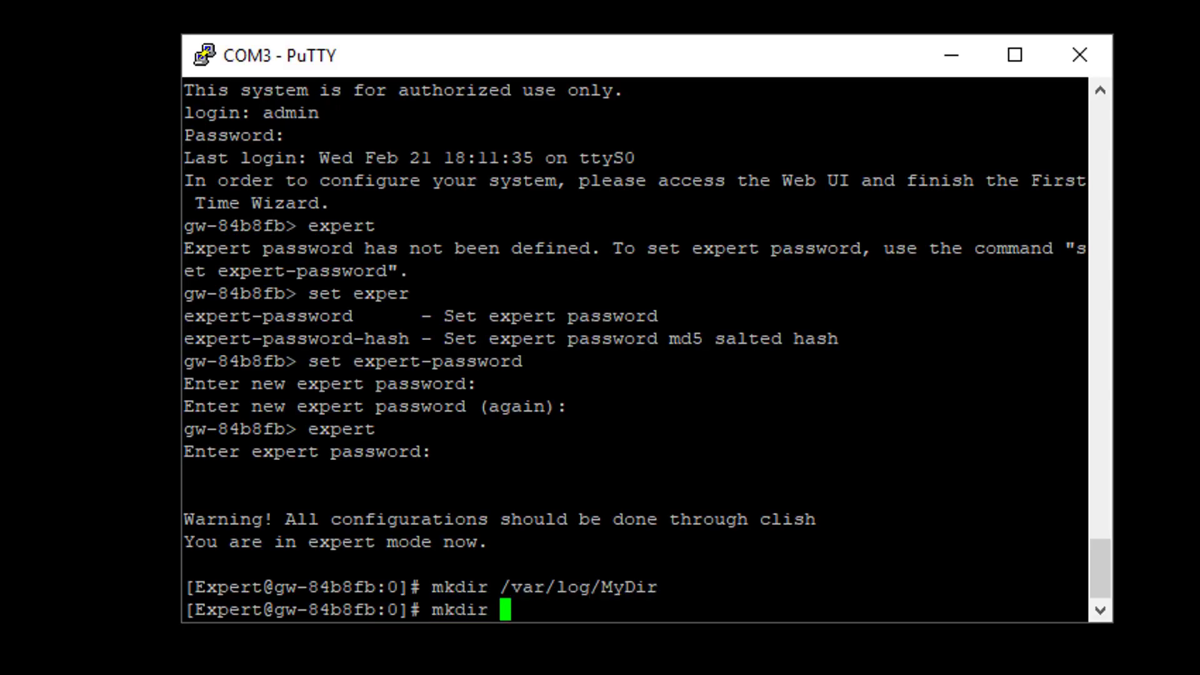
{"action": "type", "text": "/mnt/usb"}
{"action": "key", "text": "Return"}
{"action": "type", "text": "mount -t v"}
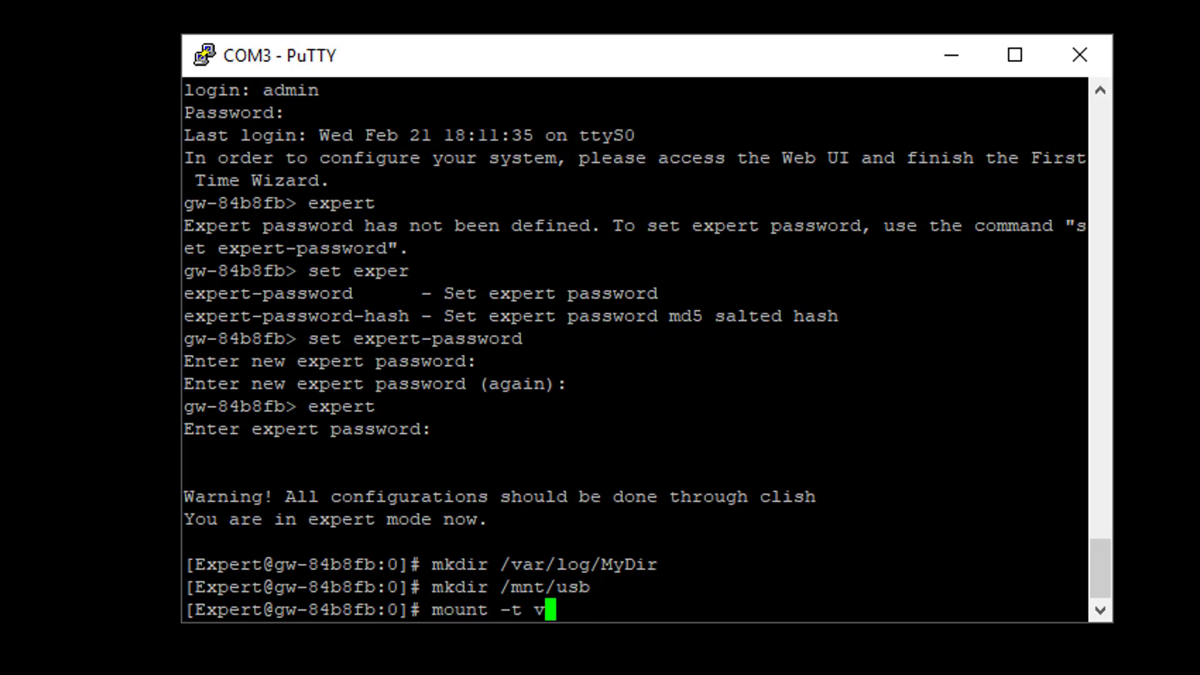
{"action": "type", "text": "fat /dev/sdb1 /mnt/usb"}
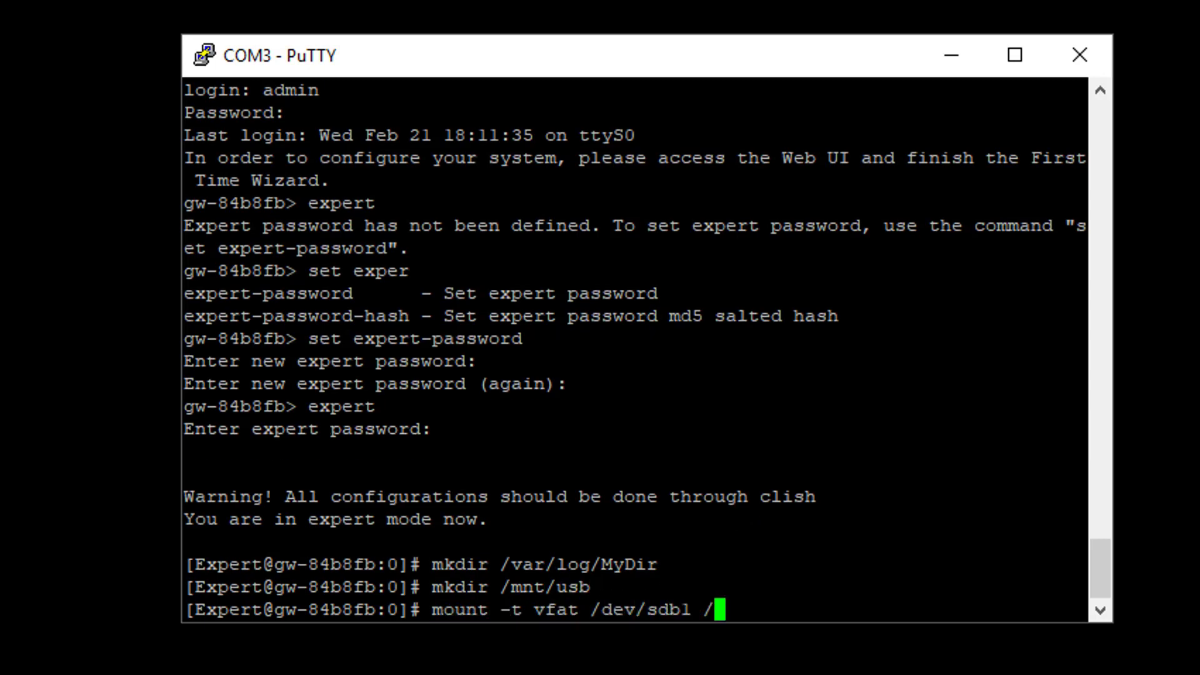
{"action": "key", "text": "Return"}
- Copy the USB drive's .tgz packages into /var/log/MyDir and list them with ls -l
{"action": "type", "text": "cd /var/"}
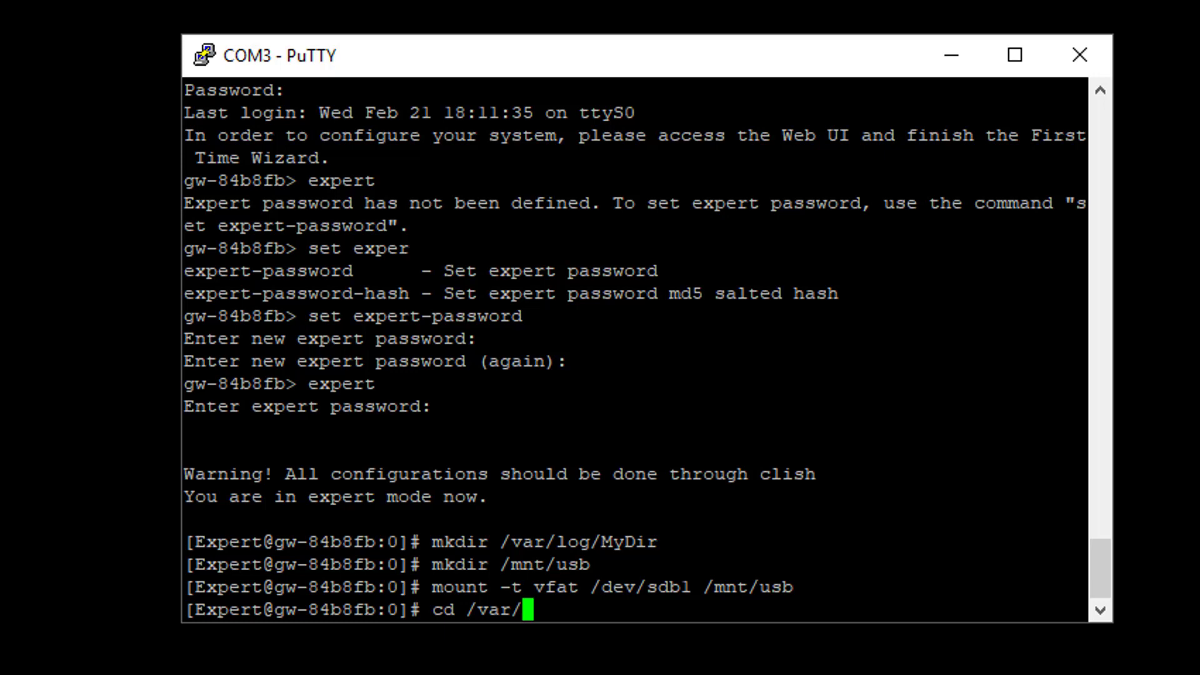
{"action": "type", "text": "log/MyDir"}
{"action": "key", "text": "Return"}
{"action": "type", "text": "cp "}
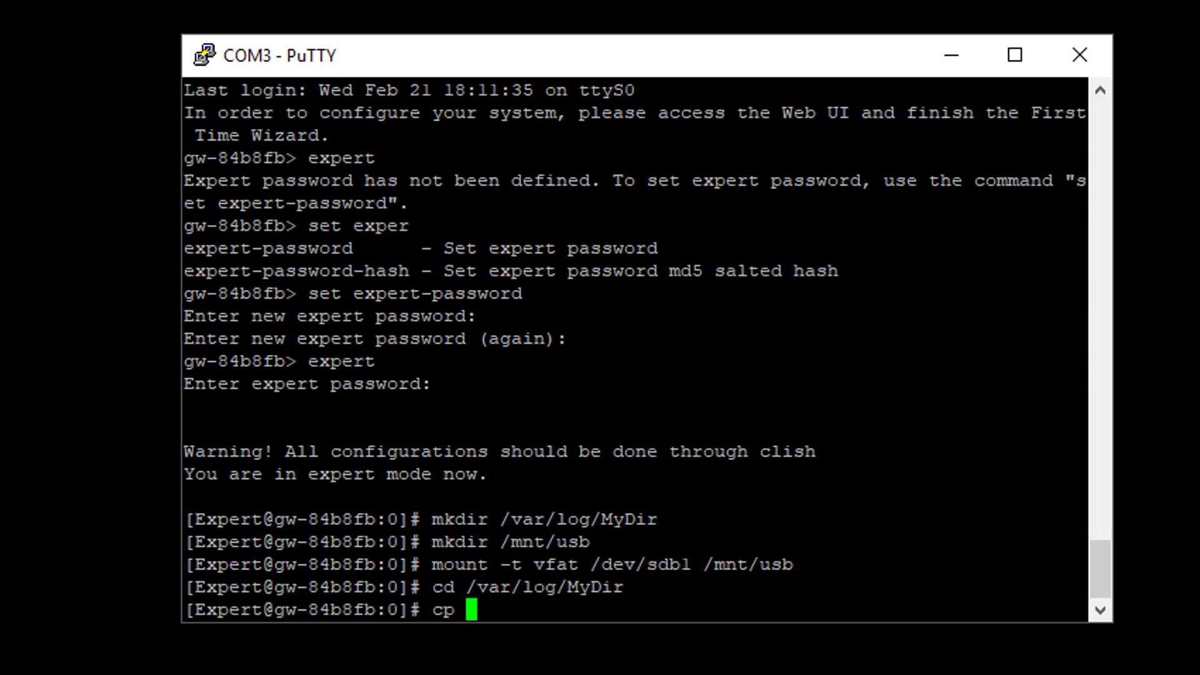
{"action": "type", "text": "/mnt/usb/*.tgz ."}
{"action": "key", "text": "Return"}
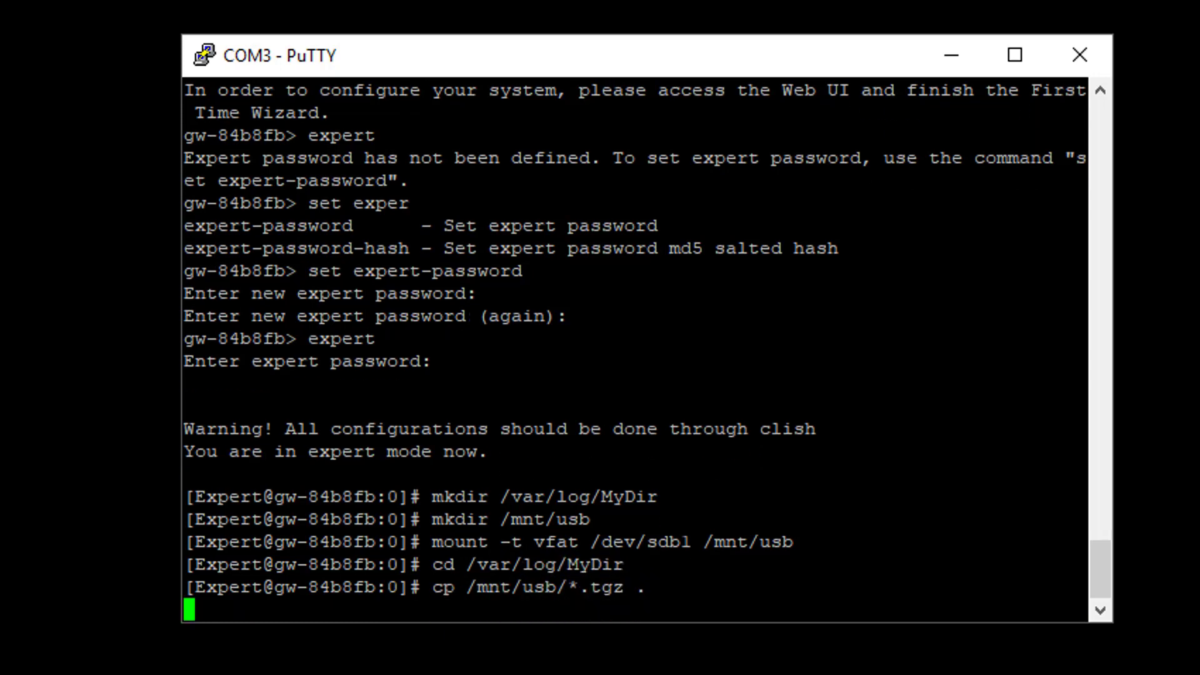
{"action": "type", "text": "ls"}
{"action": "type", "text": "-l"}
{"action": "key", "text": "Return"}
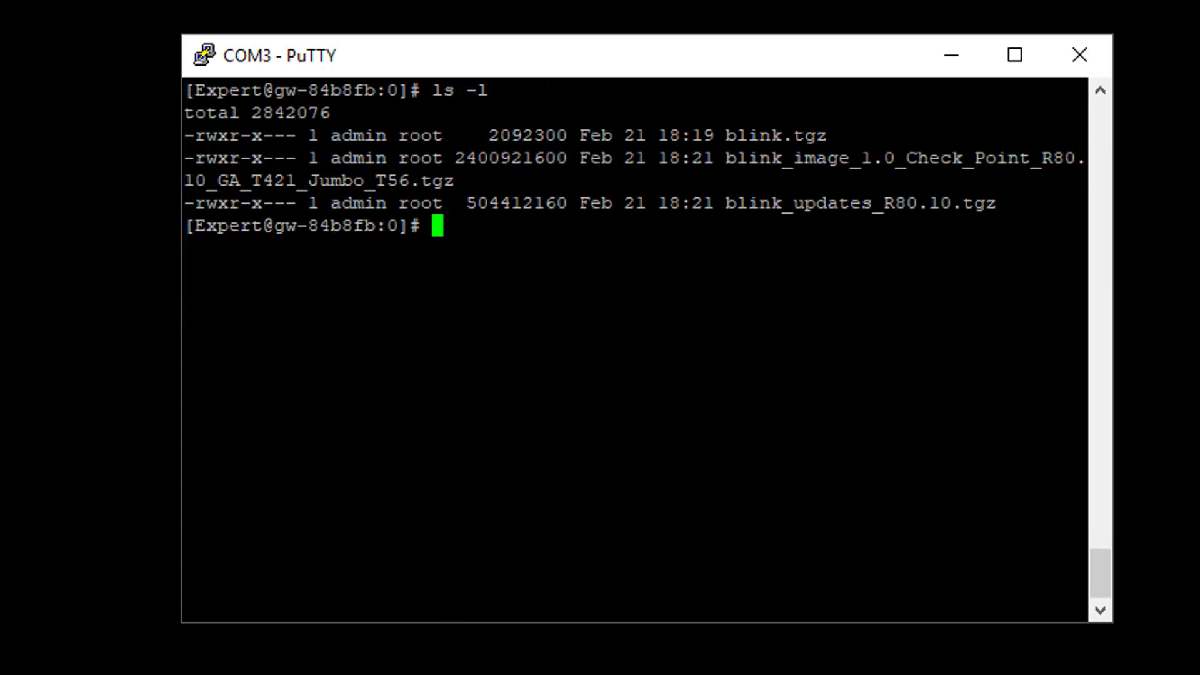
- Decompress and untar blink.tgz, list the directory, and launch ./blink
{"action": "type", "text": "gunzip blink.tgz"}
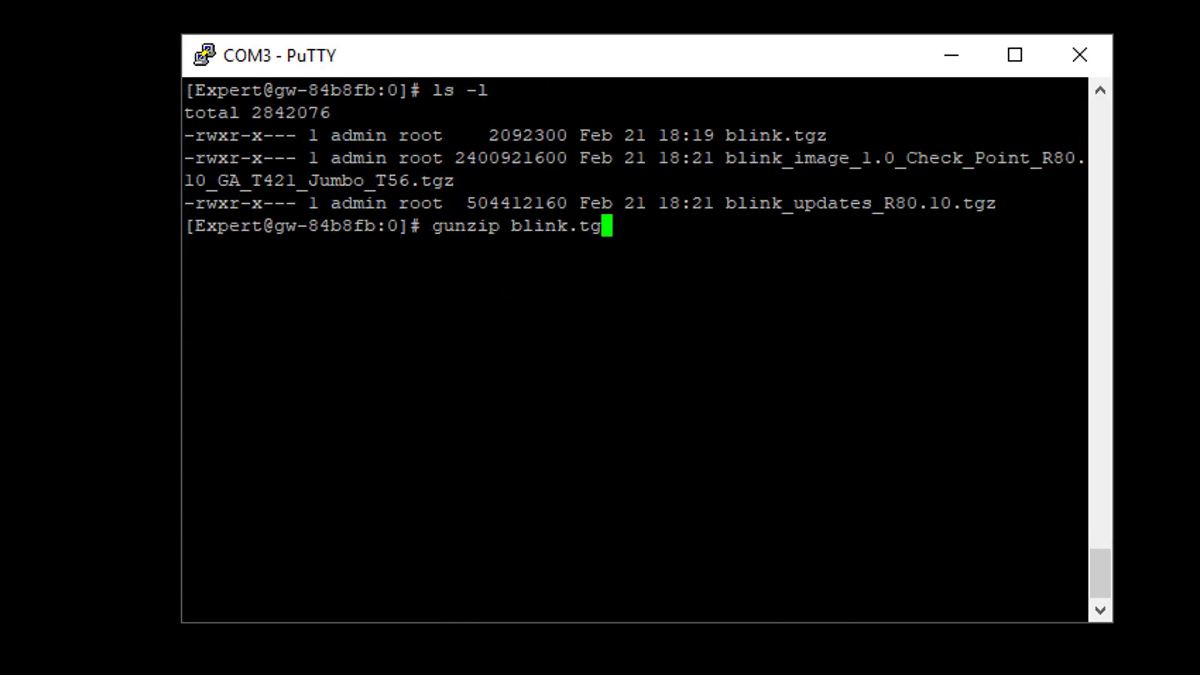
{"action": "key", "text": "Return"}
{"action": "type", "text": "tar xvf blink.tar"}
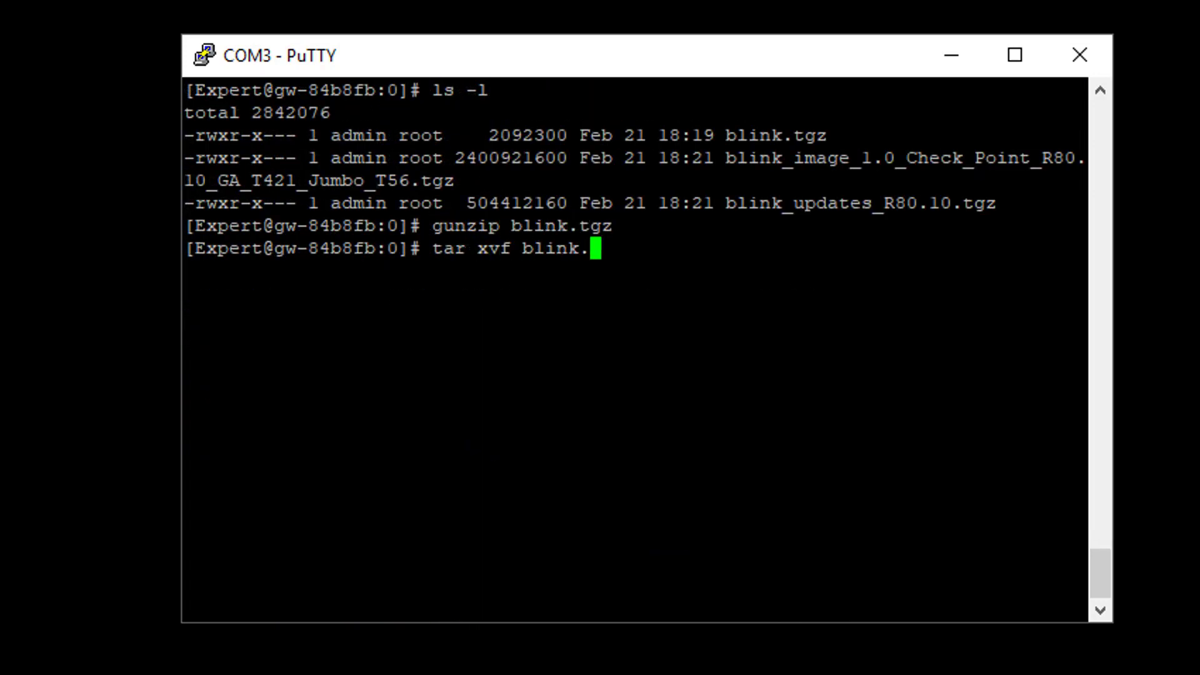
{"action": "key", "text": "Return"}
{"action": "type", "text": "ls -l"}
{"action": "key", "text": "Return"}
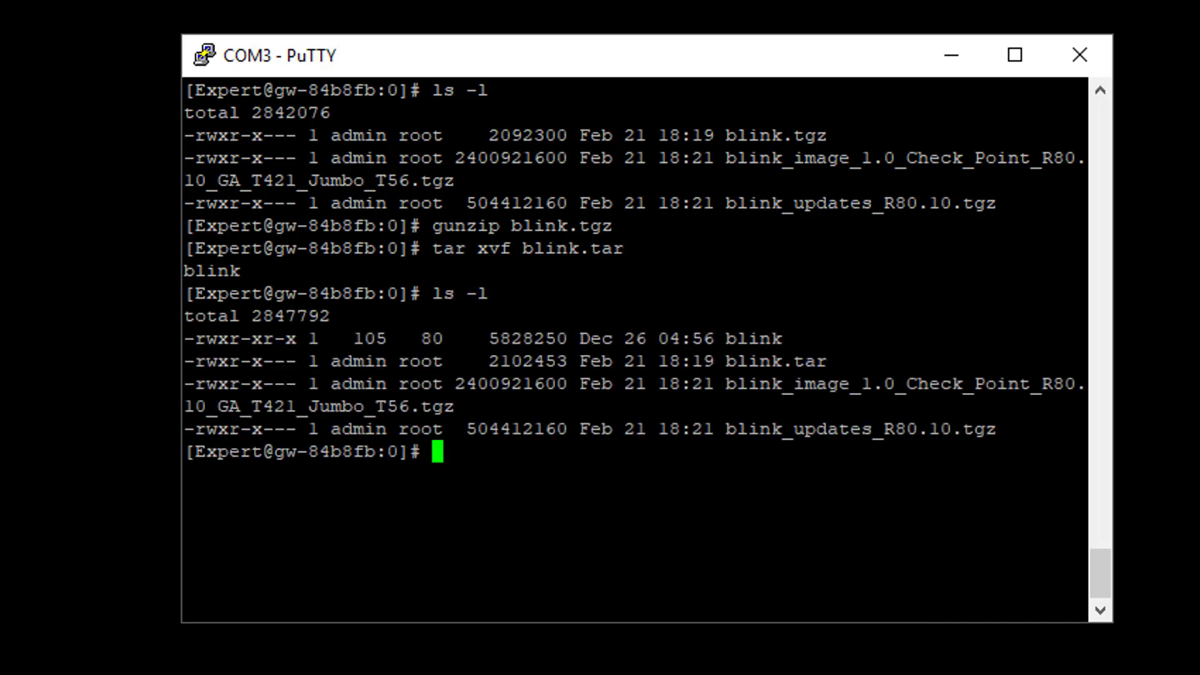
{"action": "type", "text": "./blink"}
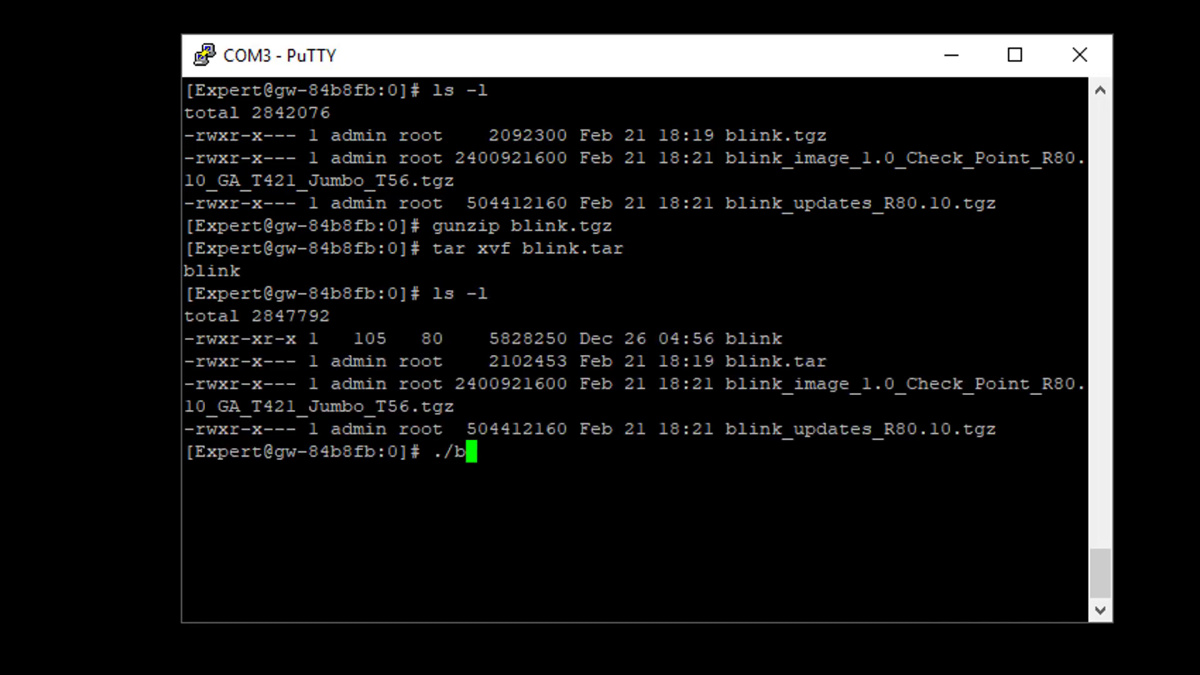
{"action": "key", "text": "Return"}
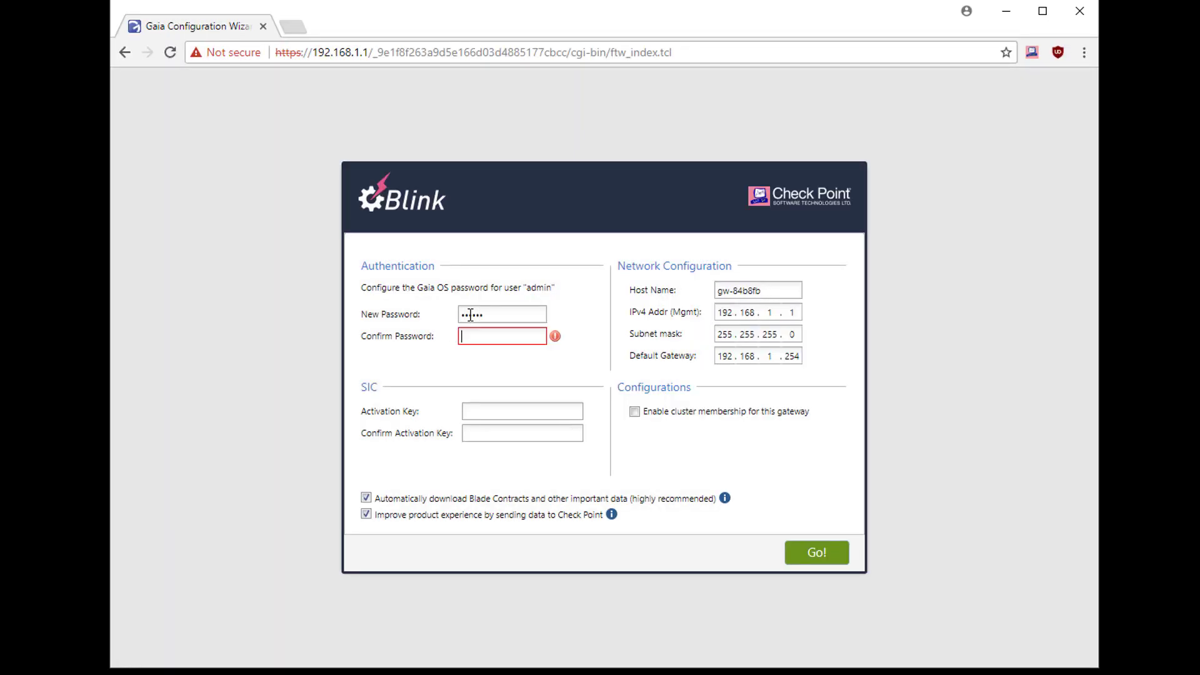
- Enter and confirm the new admin password and activation key in the Blink wizard, then apply it
{"action": "key", "text": "ctrl+v"}
{"action": "key", "text": "Tab"}
{"action": "left_click", "coordinate": [467, 411]}
{"action": "key", "text": "ctrl+v"}
{"action": "key", "text": "Tab"}
{"action": "key", "text": "ctrl+v"}
{"action": "left_click", "coordinate": [817, 553]}
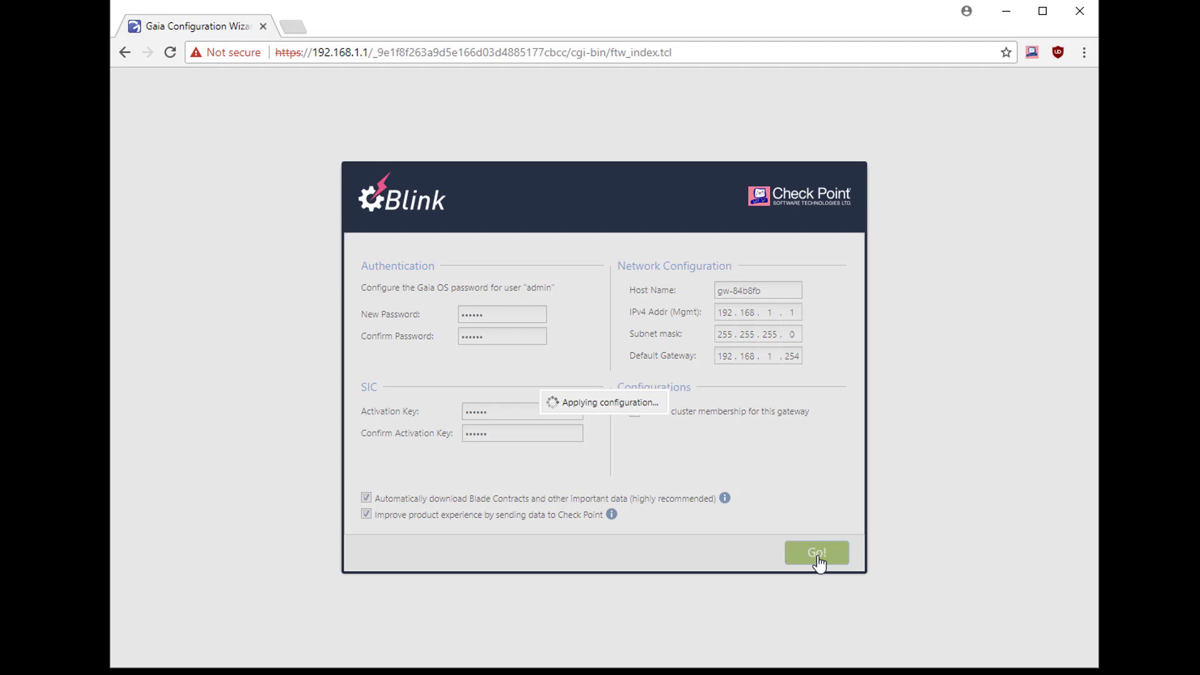
{"action": "left_click", "coordinate": [590, 403]}
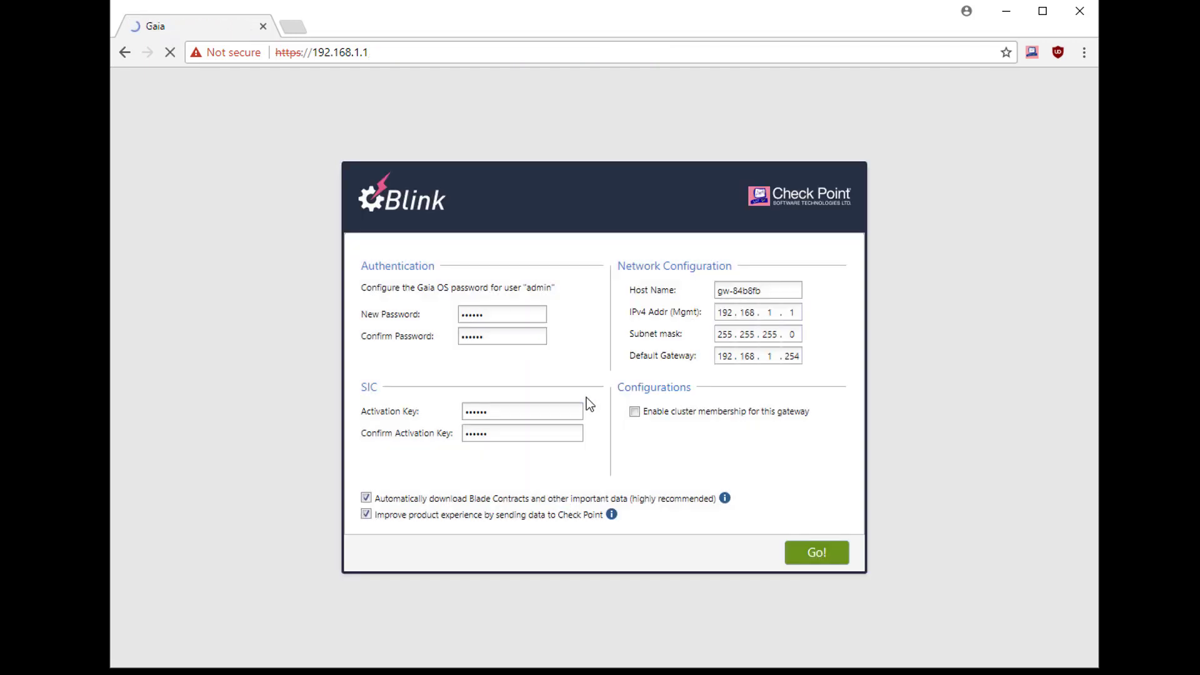
- Log in to Gaia Portal as admin with the administrator password
{"action": "type", "text": "admin"}
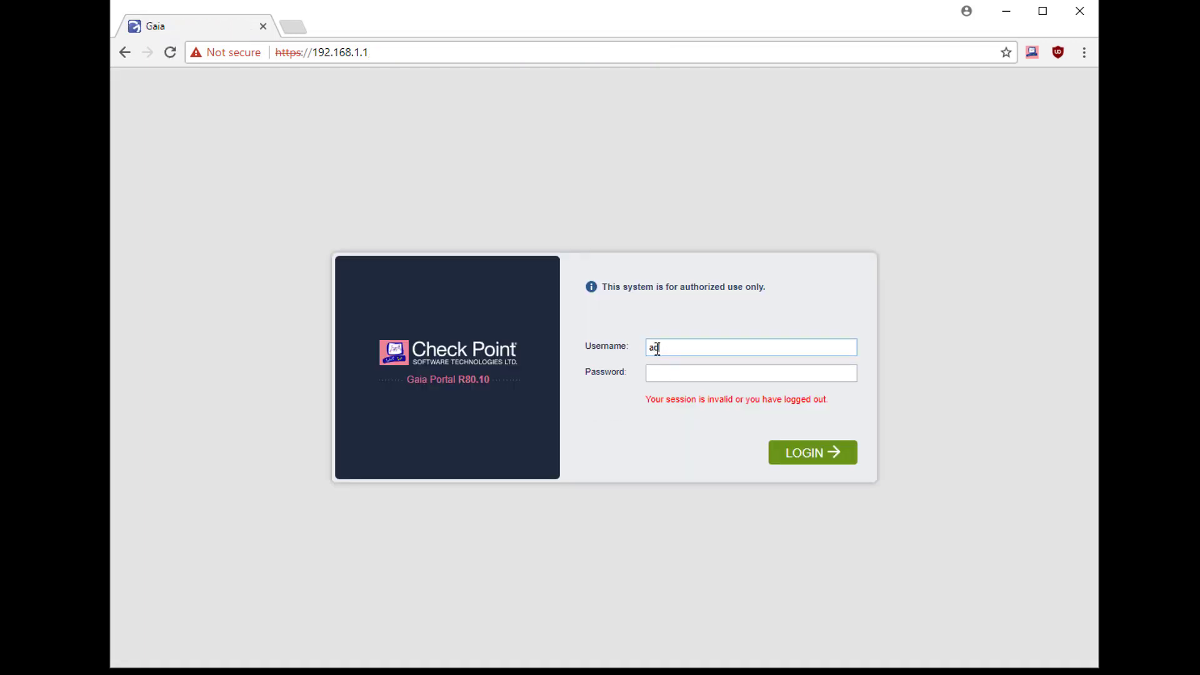
{"action": "key", "text": "Tab"}
{"action": "type", "text": "admin"}
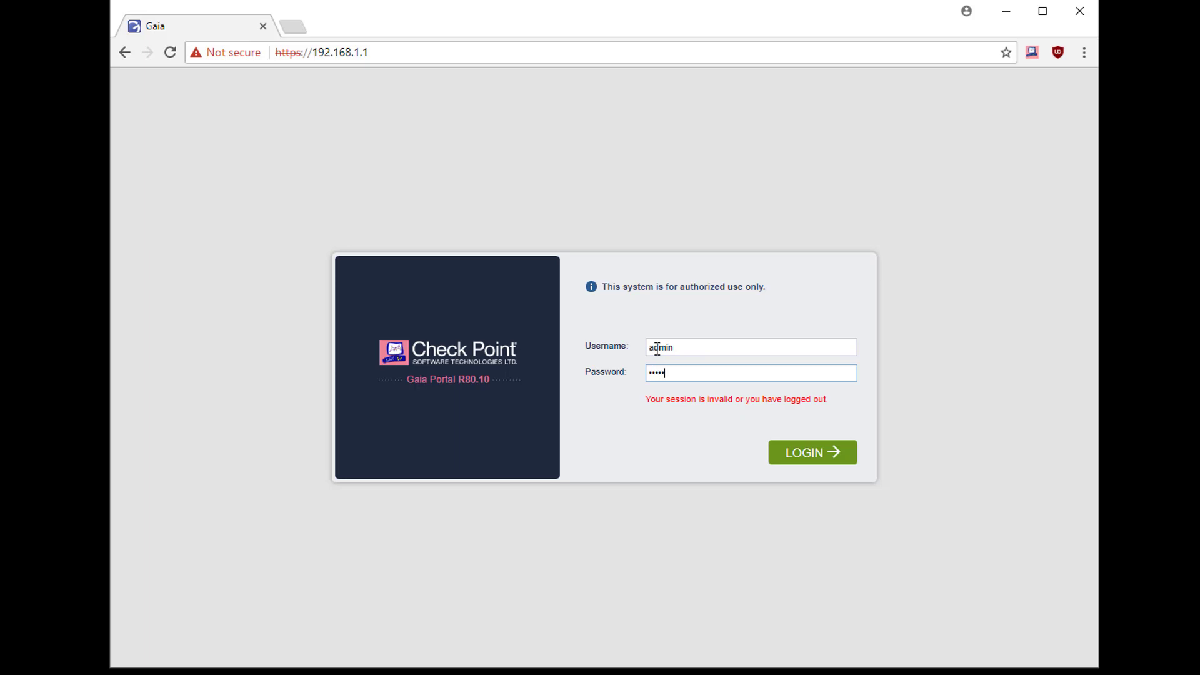
{"action": "key", "text": "Return"}
- In Upgrades (CPUSE) Status and Actions, show all packages to reveal the installed R80.10 Jumbo HF T56
{"action": "left_click", "coordinate": [189, 634]}
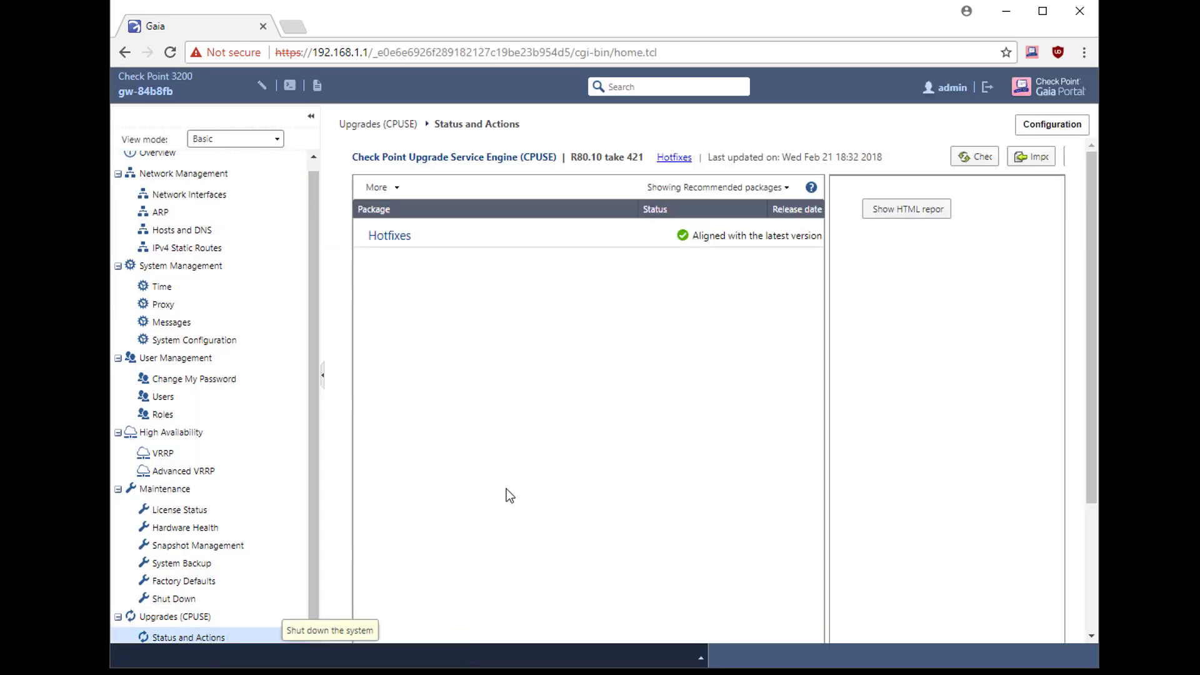
{"action": "left_click", "coordinate": [750, 191]}
{"action": "left_click", "coordinate": [662, 260]}
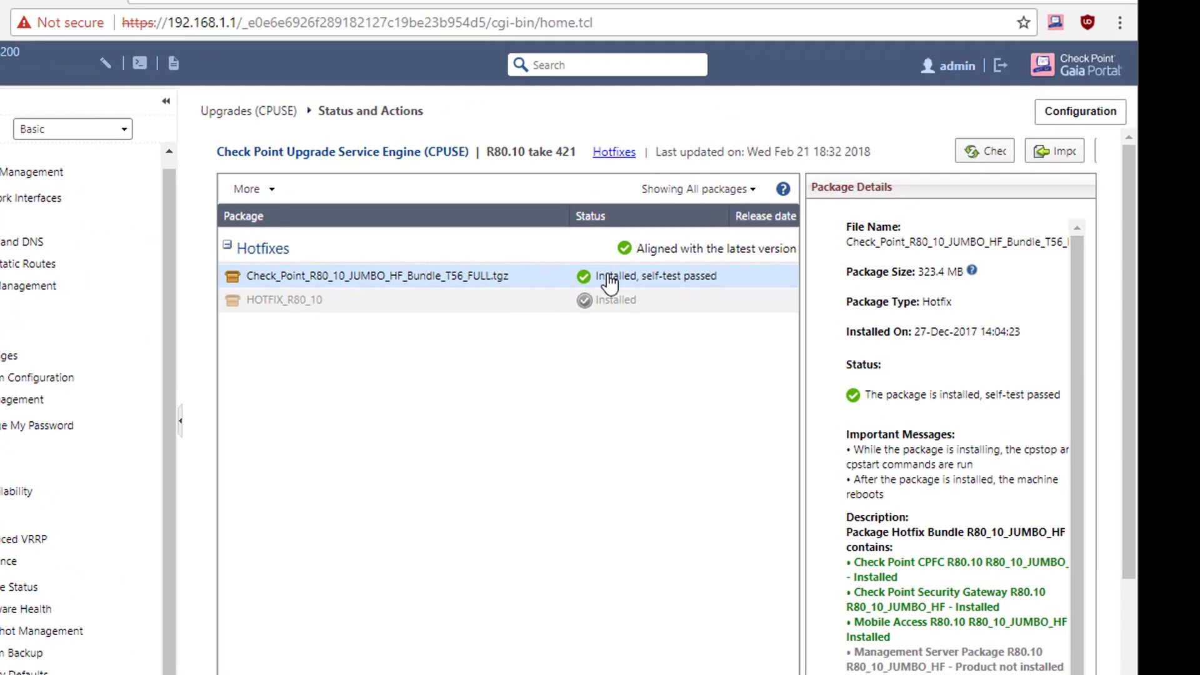